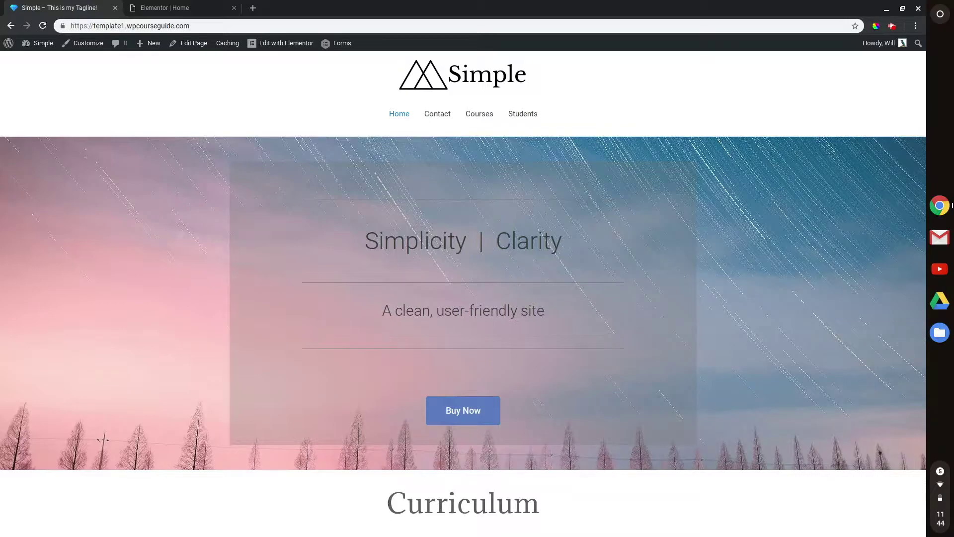
Step: Scroll through the live homepage, then return to the 'Elementor | Home' editor tab
{"action": "scroll", "coordinate": [542, 192], "scroll_direction": "down", "scroll_amount": 5}
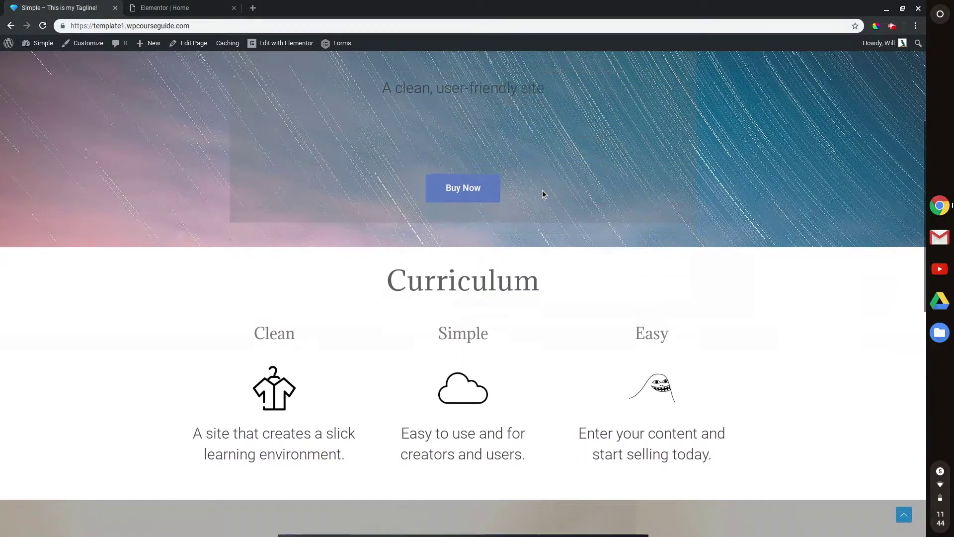
{"action": "scroll", "coordinate": [542, 190], "scroll_direction": "up", "scroll_amount": 5}
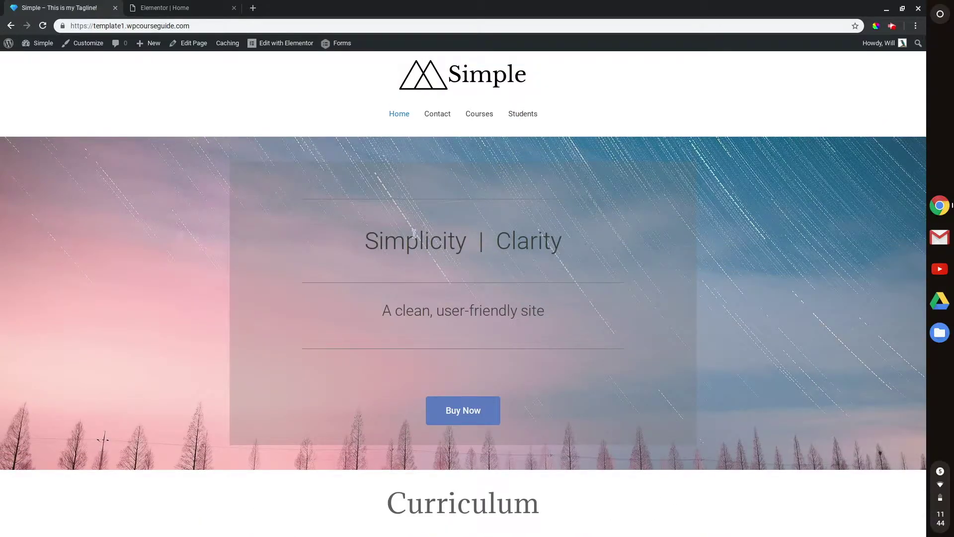
{"action": "scroll", "coordinate": [469, 291], "scroll_direction": "down", "scroll_amount": 5}
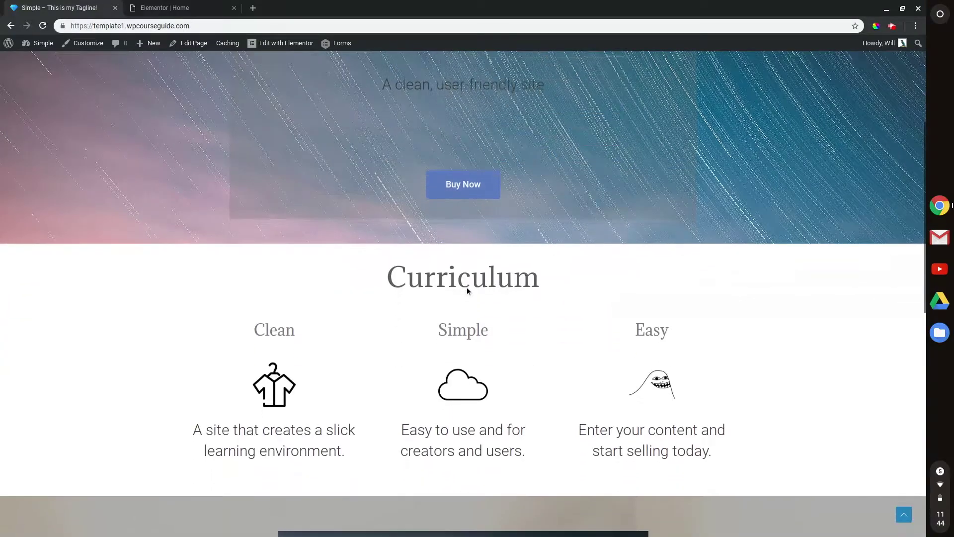
{"action": "scroll", "coordinate": [469, 292], "scroll_direction": "up", "scroll_amount": 5}
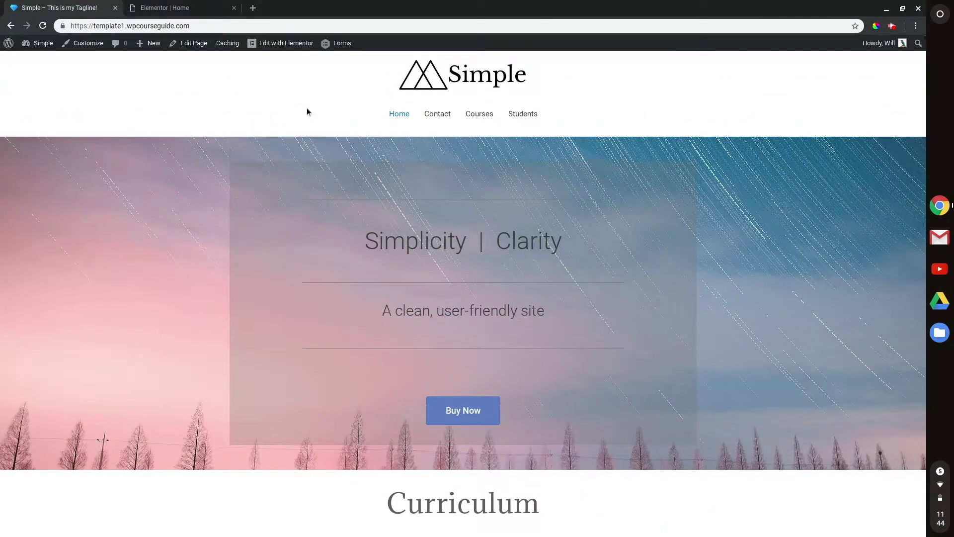
{"action": "left_click", "coordinate": [193, 7]}
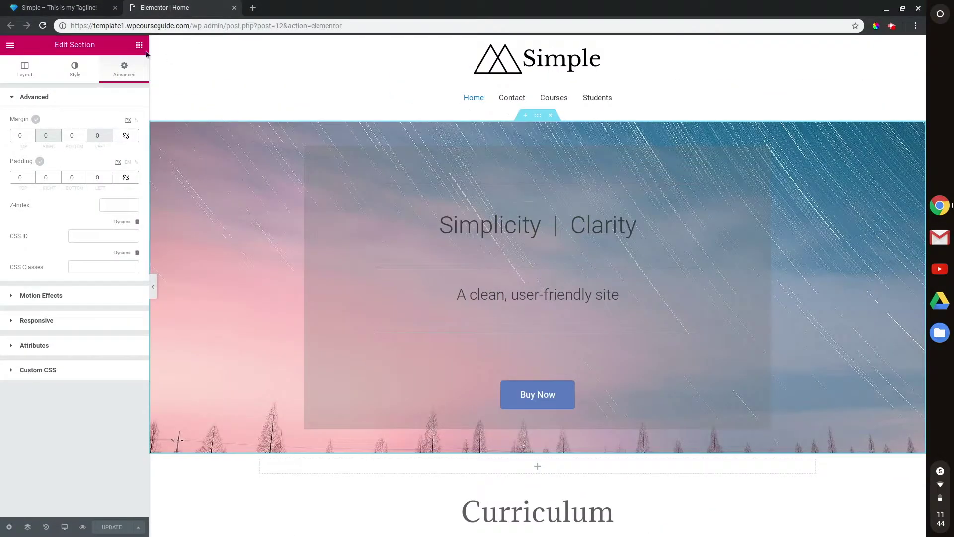
{"action": "scroll", "coordinate": [373, 259], "scroll_direction": "down", "scroll_amount": 1}
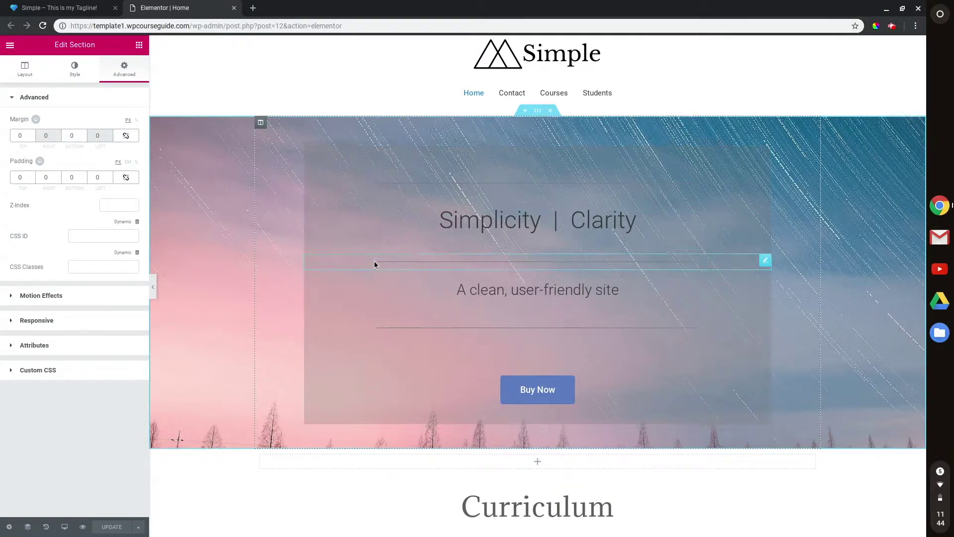
{"action": "scroll", "coordinate": [374, 262], "scroll_direction": "down", "scroll_amount": 5}
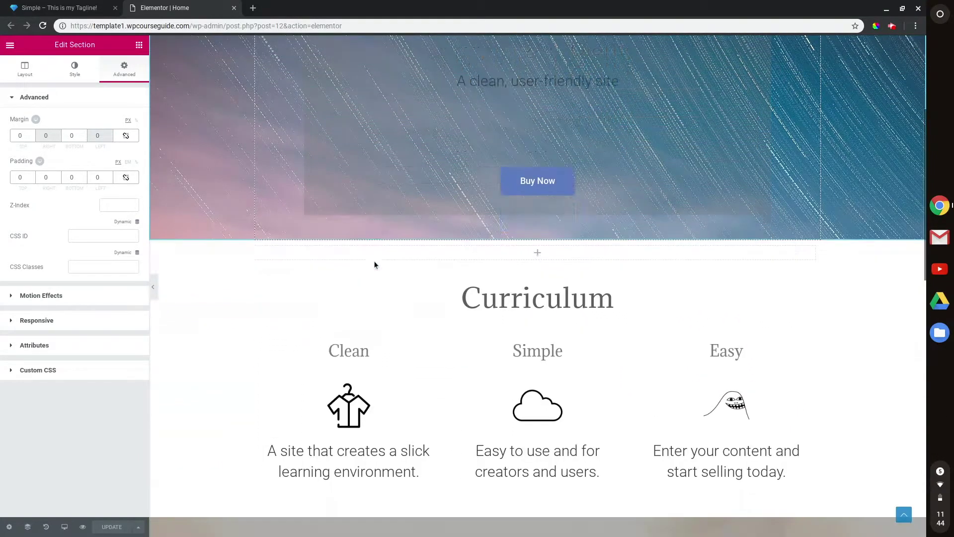
{"action": "scroll", "coordinate": [374, 265], "scroll_direction": "up", "scroll_amount": 5}
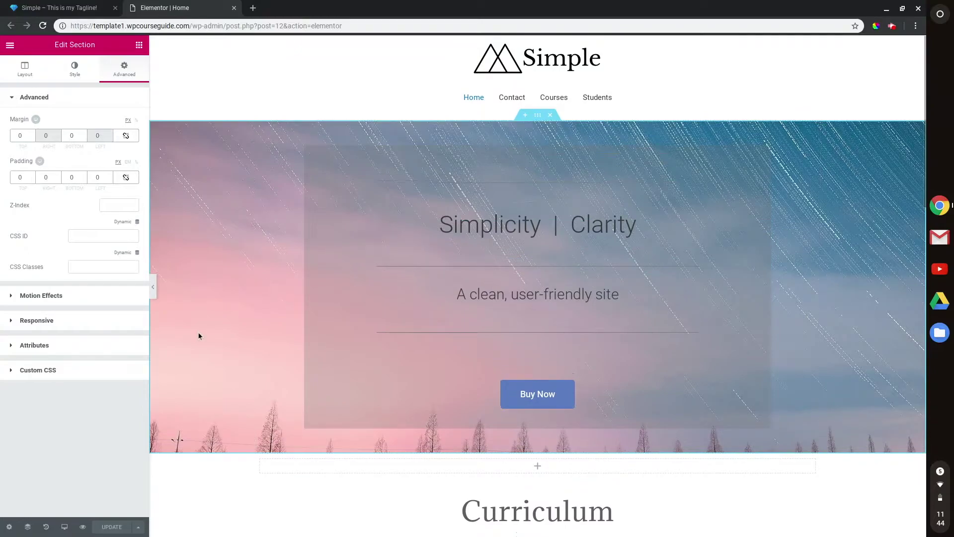
Step: Switch the Elementor preview to Mobile (360px) and scroll through the page top to bottom
{"action": "left_click", "coordinate": [60, 531]}
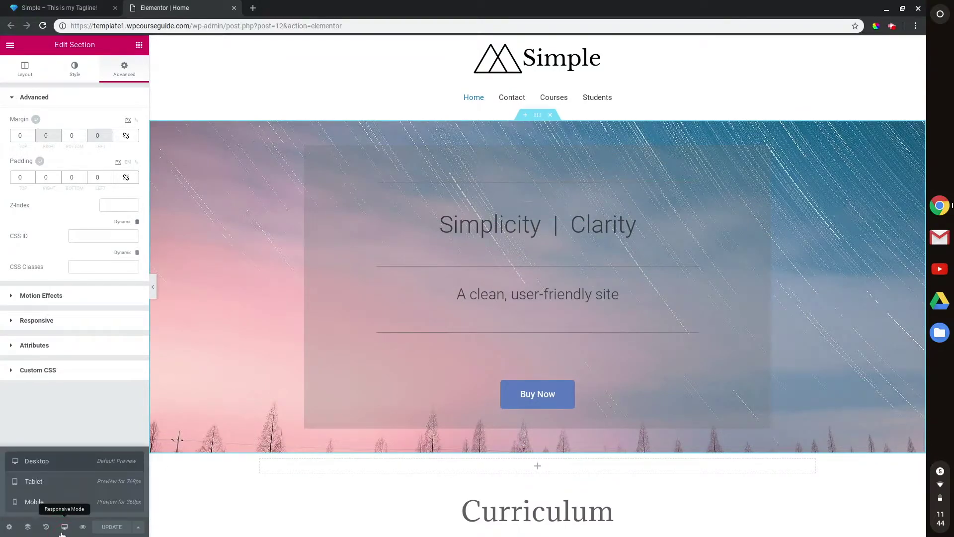
{"action": "left_click", "coordinate": [61, 503]}
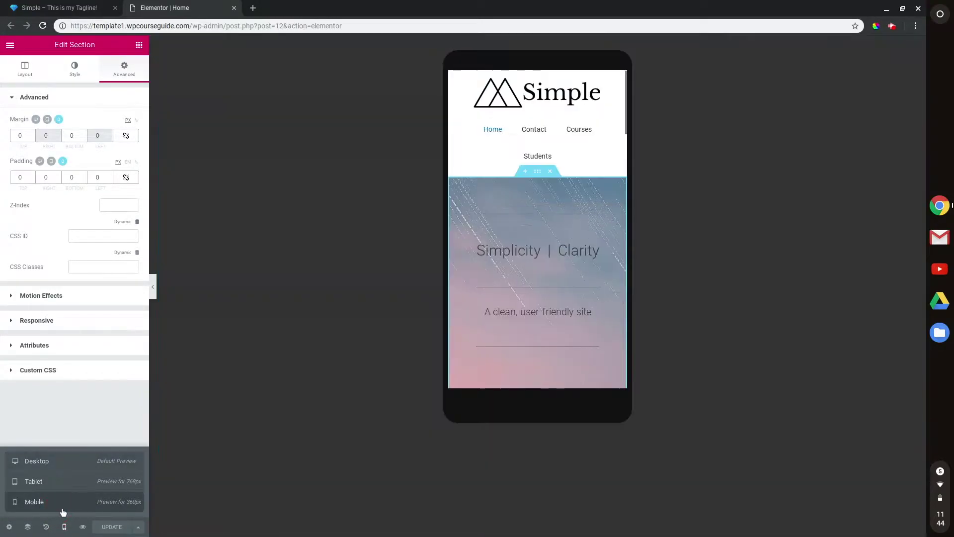
{"action": "scroll", "coordinate": [576, 267], "scroll_direction": "down", "scroll_amount": 8}
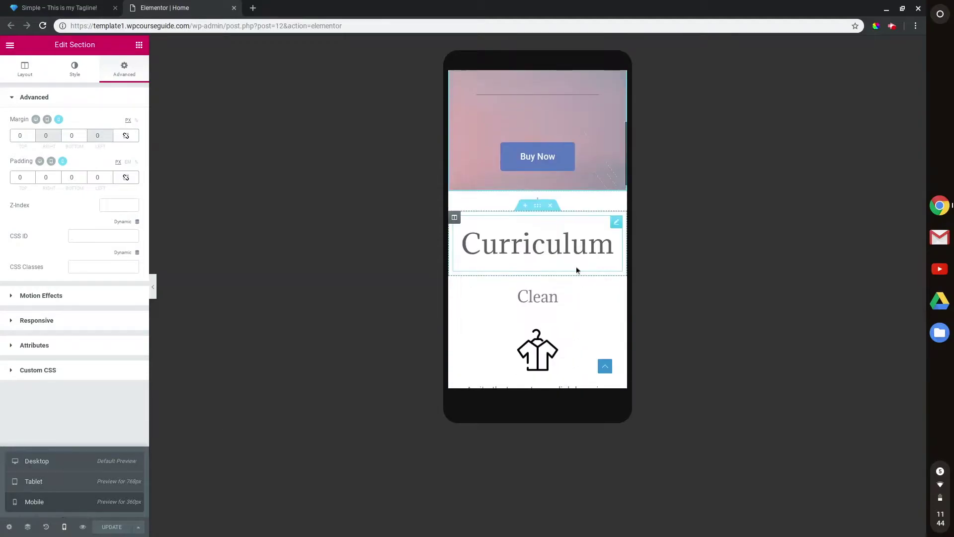
{"action": "scroll", "coordinate": [538, 229], "scroll_direction": "down", "scroll_amount": 4}
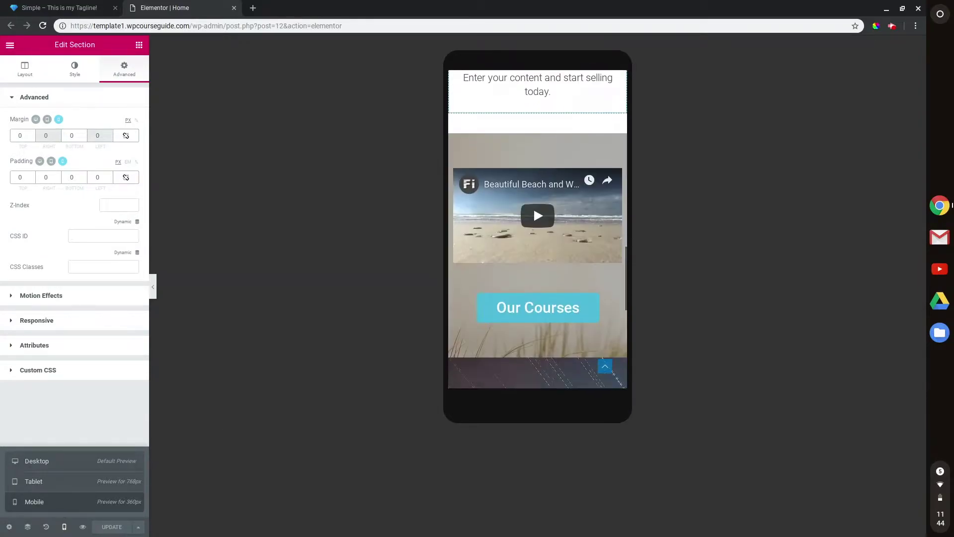
{"action": "scroll", "coordinate": [533, 199], "scroll_direction": "down", "scroll_amount": 5}
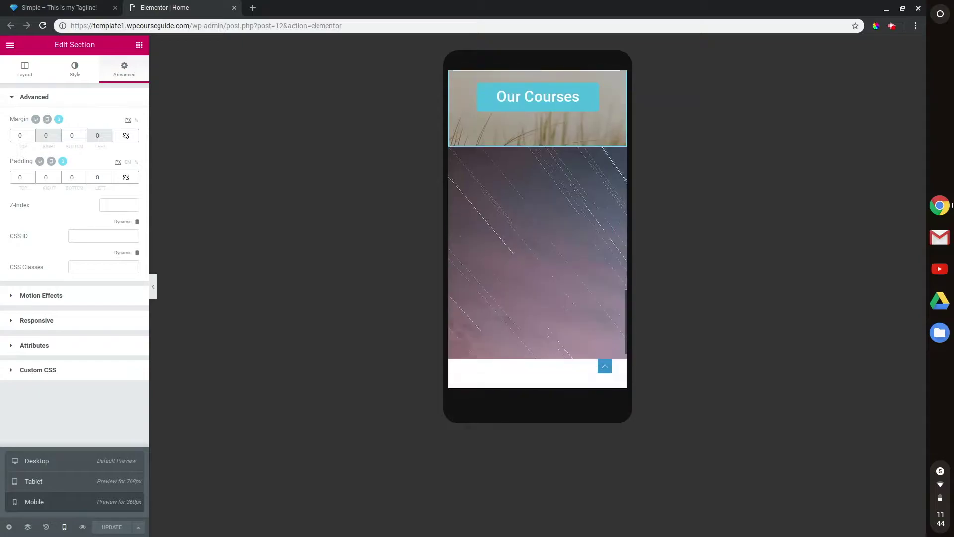
{"action": "scroll", "coordinate": [537, 228], "scroll_direction": "up", "scroll_amount": 10}
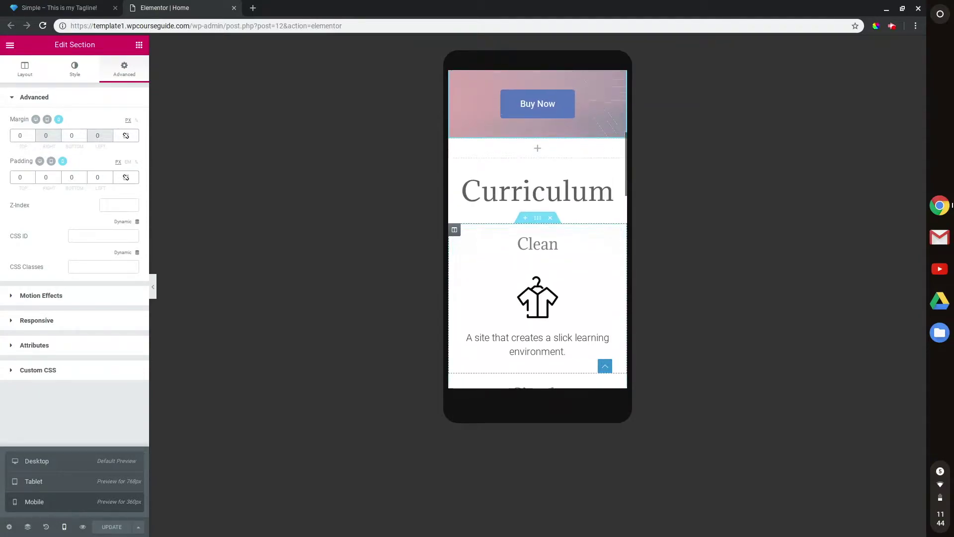
{"action": "scroll", "coordinate": [538, 229], "scroll_direction": "up", "scroll_amount": 4}
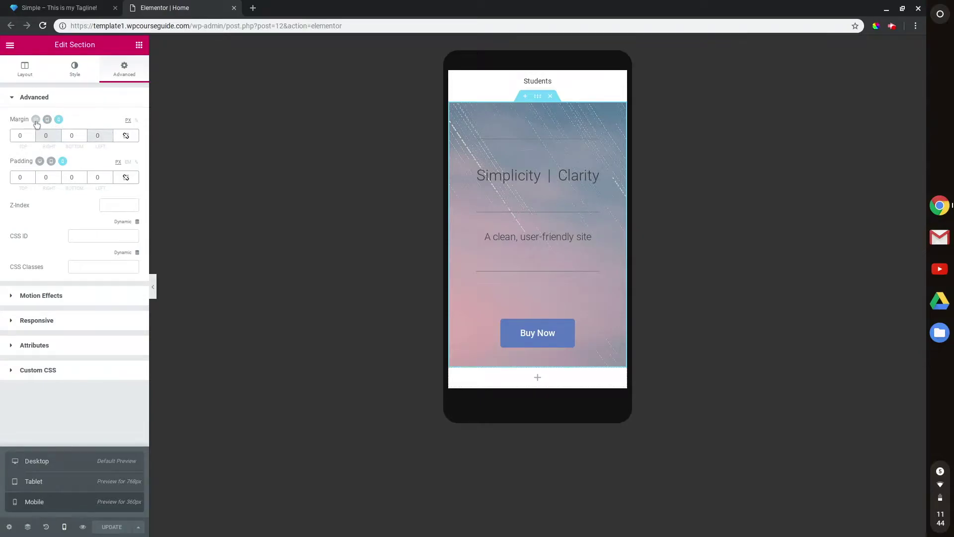
{"action": "left_click", "coordinate": [35, 120]}
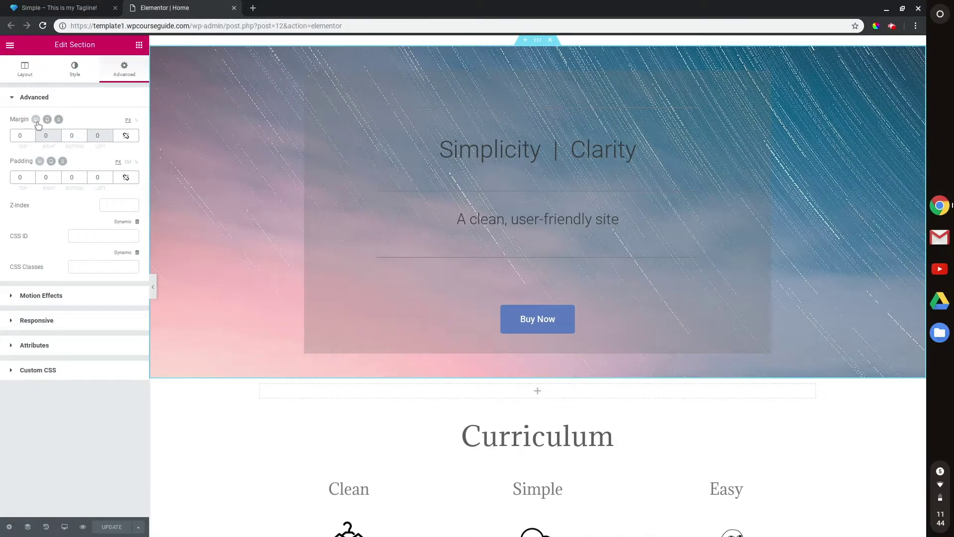
{"action": "left_click", "coordinate": [58, 121]}
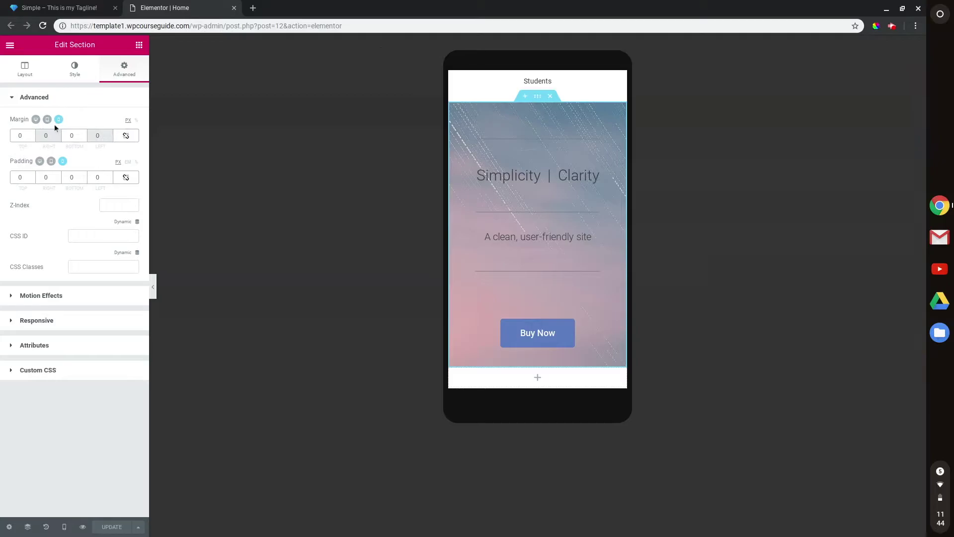
{"action": "left_click", "coordinate": [51, 123]}
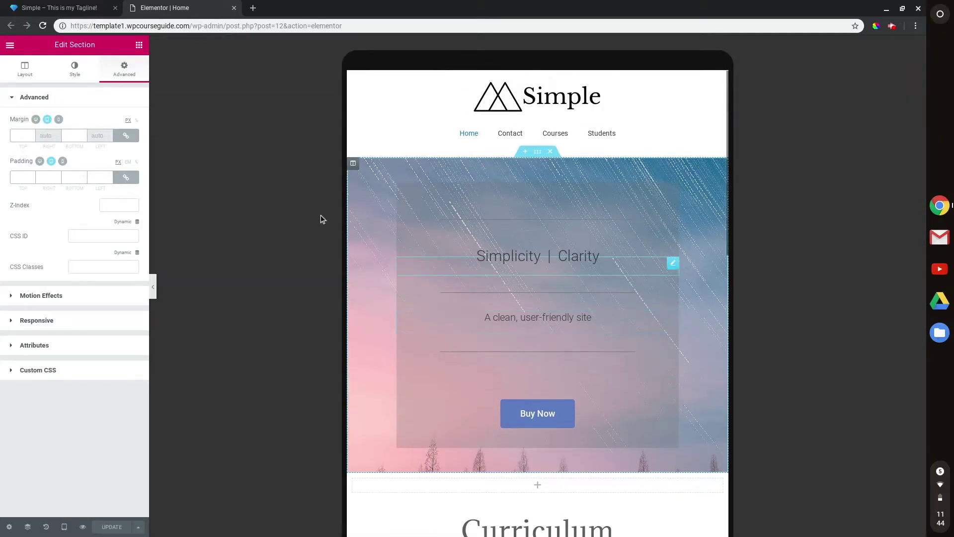
{"action": "left_click", "coordinate": [59, 120]}
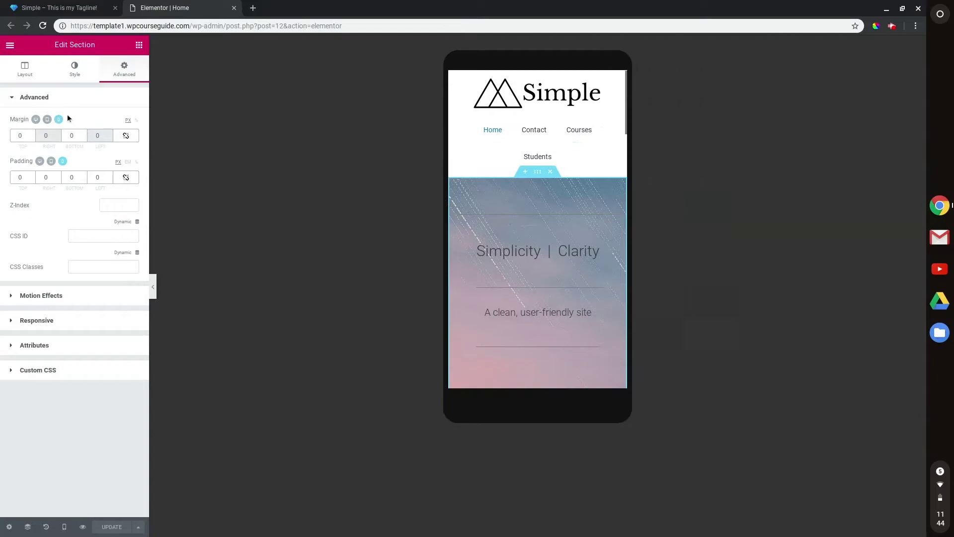
{"action": "left_click", "coordinate": [76, 77]}
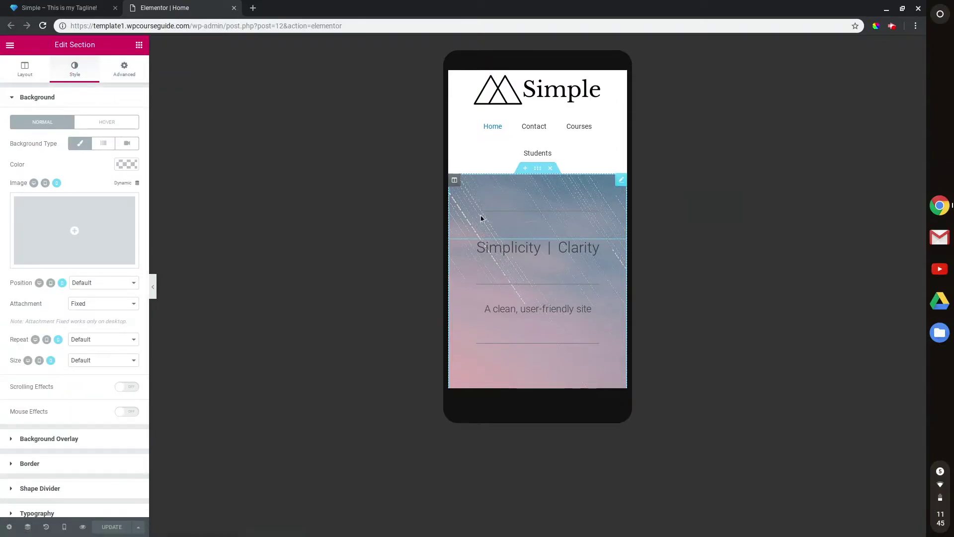
Step: Select the 'Simplicity | Clarity' text in the Text Editor and change its format from Heading 1 to Paragraph
{"action": "scroll", "coordinate": [482, 218], "scroll_direction": "down", "scroll_amount": 2}
{"action": "scroll", "coordinate": [481, 218], "scroll_direction": "down", "scroll_amount": 2}
{"action": "scroll", "coordinate": [481, 218], "scroll_direction": "up", "scroll_amount": 2}
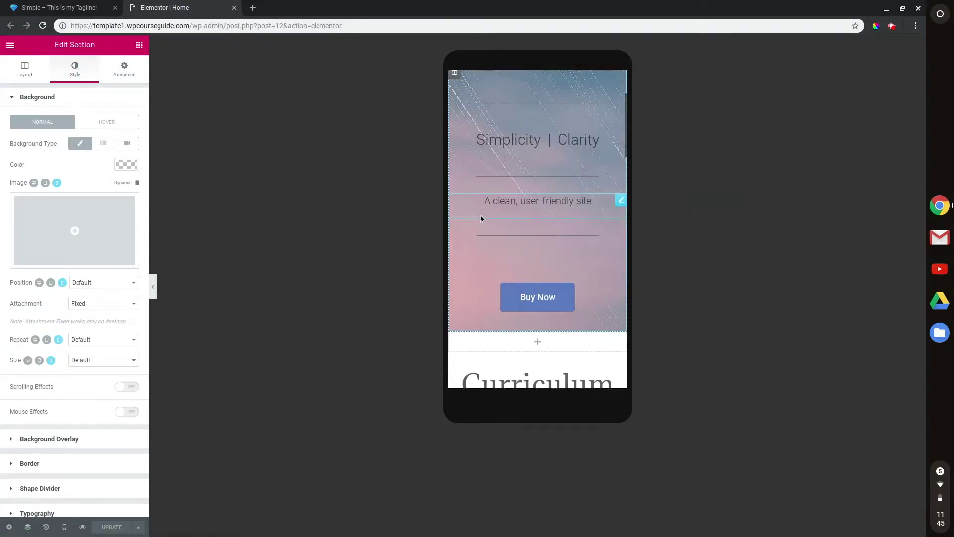
{"action": "left_click", "coordinate": [502, 160]}
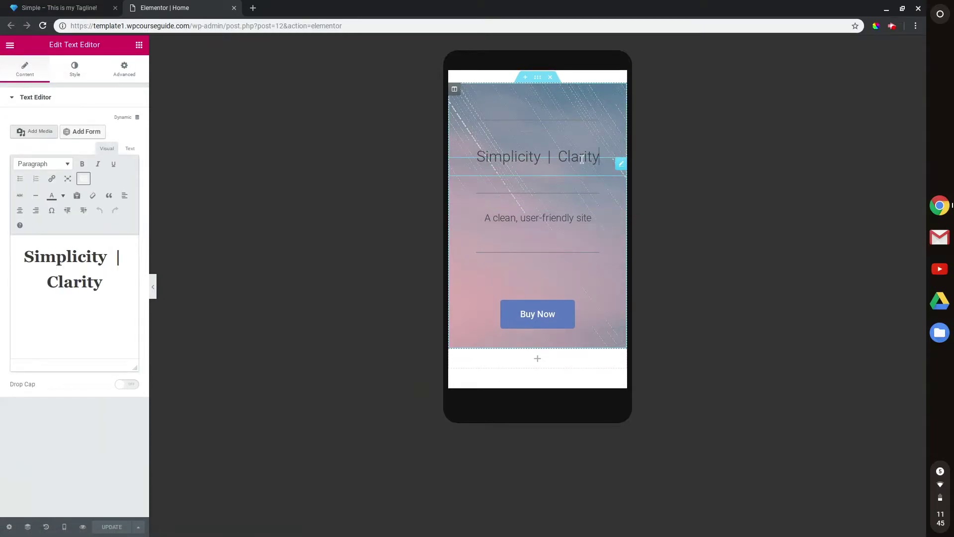
{"action": "left_click", "coordinate": [69, 280]}
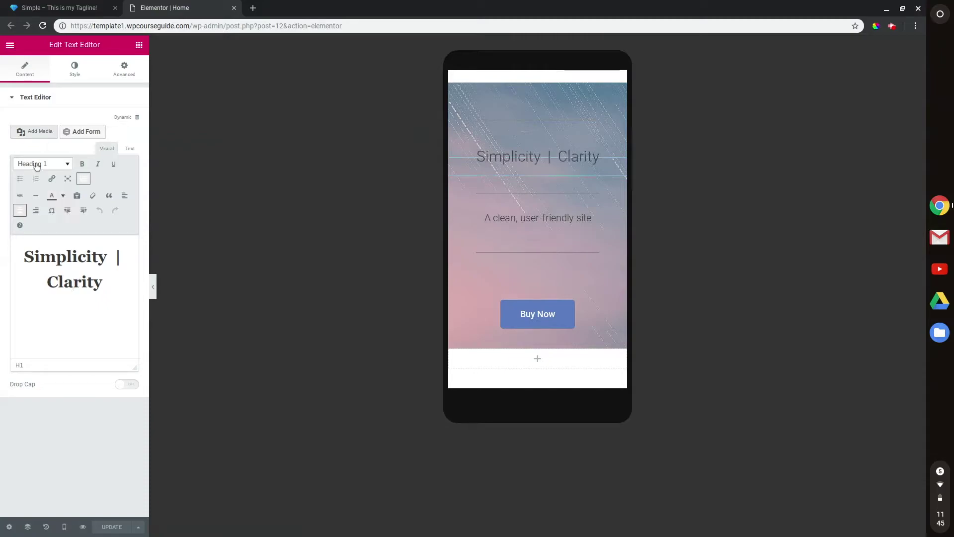
{"action": "double_click", "coordinate": [79, 266]}
{"action": "triple_click", "coordinate": [78, 266]}
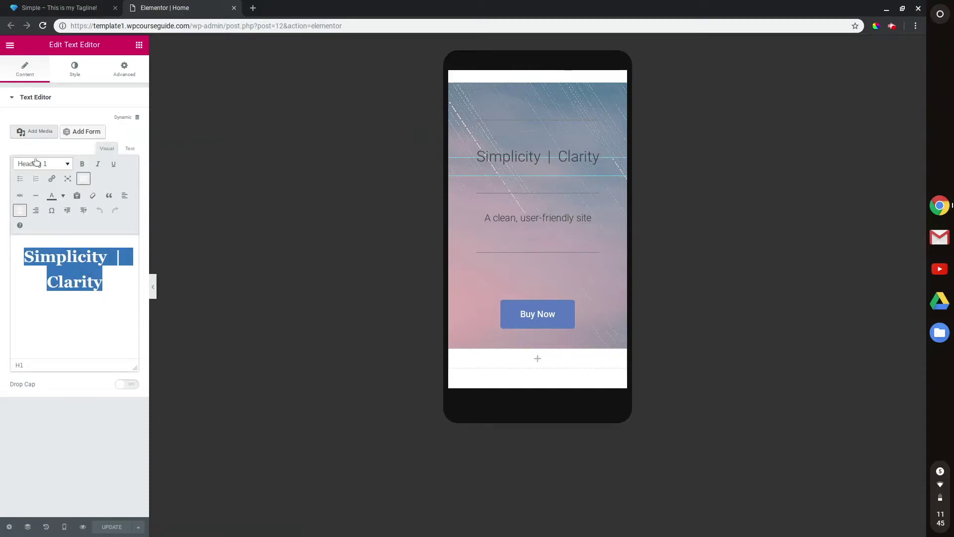
{"action": "left_click", "coordinate": [50, 163]}
{"action": "left_click", "coordinate": [44, 180]}
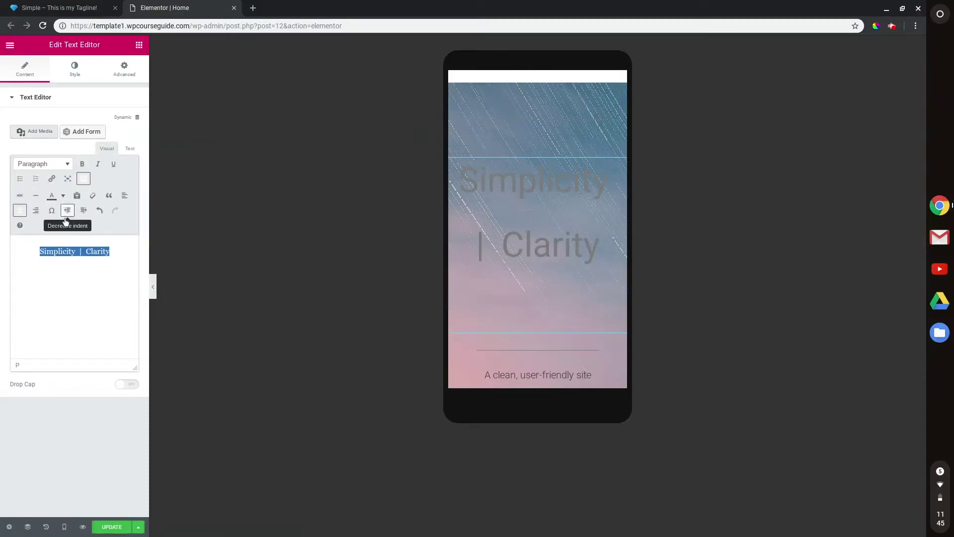
{"action": "left_click", "coordinate": [75, 69]}
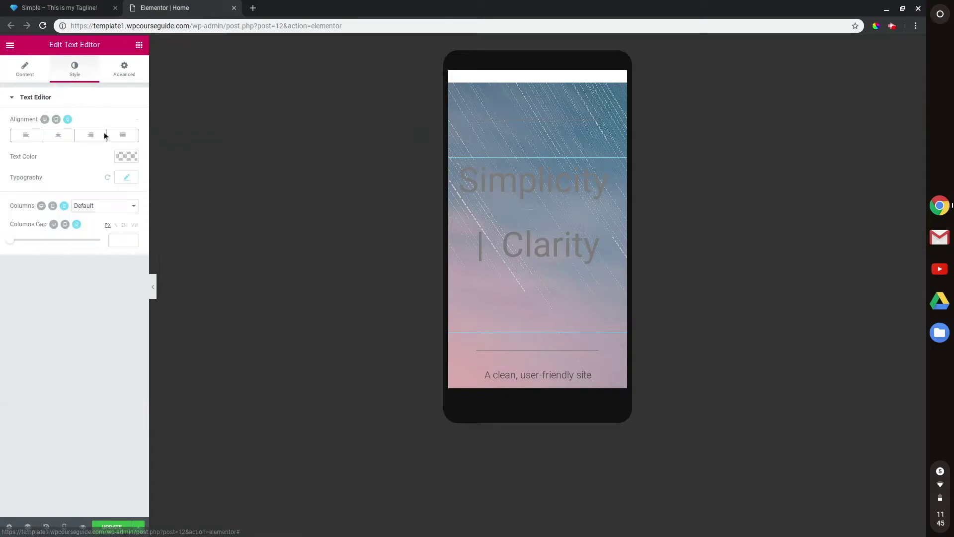
Step: Set the hero paragraph's mobile Typography size to 40 px, then switch Size to desktop
{"action": "left_click", "coordinate": [121, 177]}
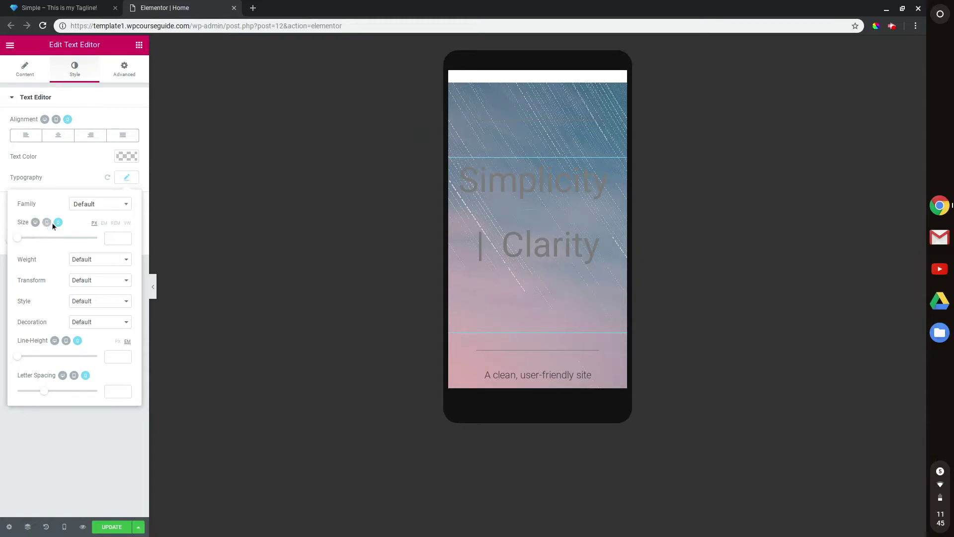
{"action": "left_click", "coordinate": [109, 238]}
{"action": "type", "text": "40"}
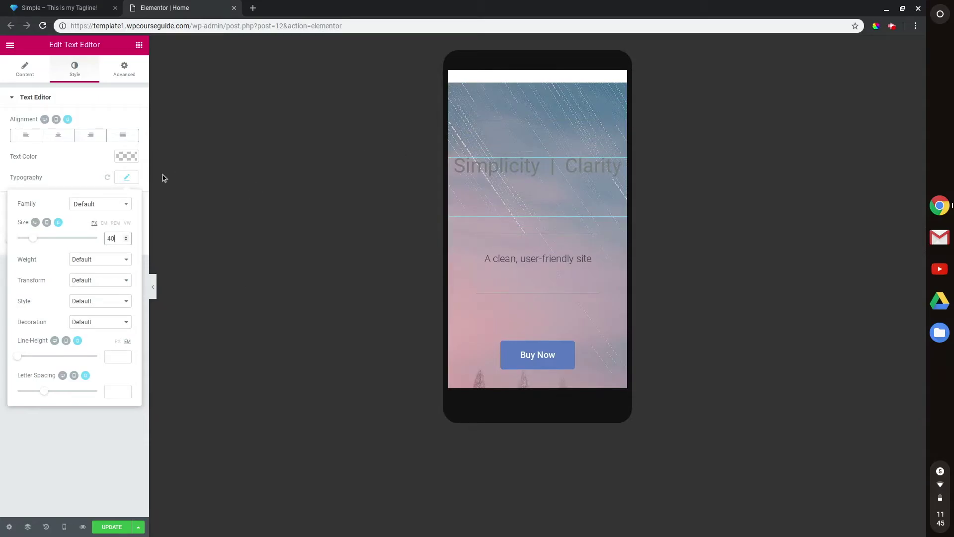
{"action": "left_click", "coordinate": [36, 222]}
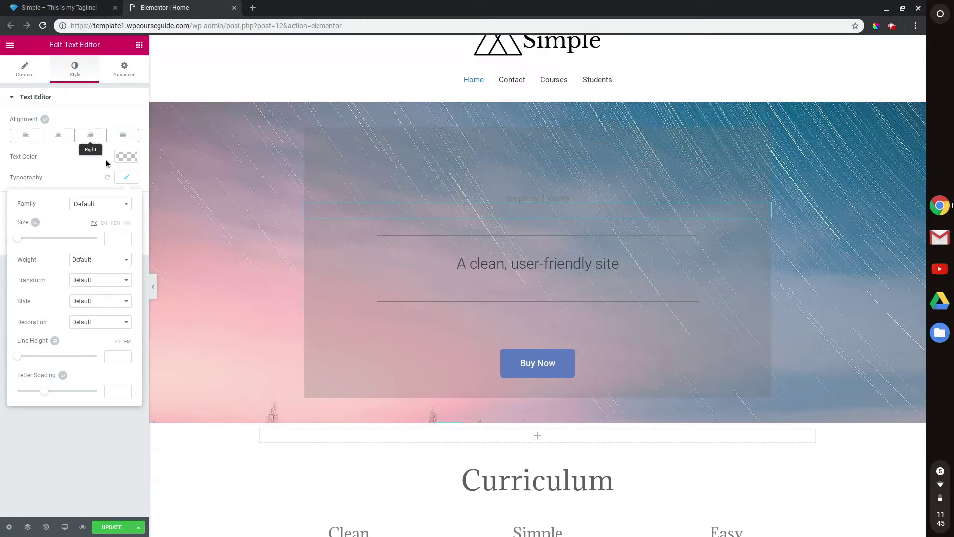
Step: Set the hero paragraph's desktop Typography size to 60 px
{"action": "left_click", "coordinate": [127, 181]}
{"action": "left_click", "coordinate": [128, 181]}
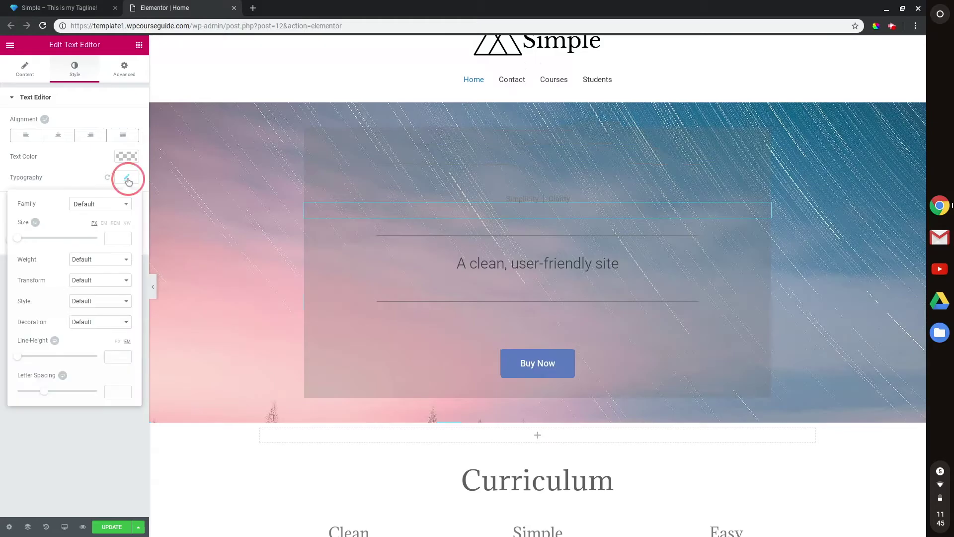
{"action": "left_click", "coordinate": [114, 240]}
{"action": "type", "text": "60"}
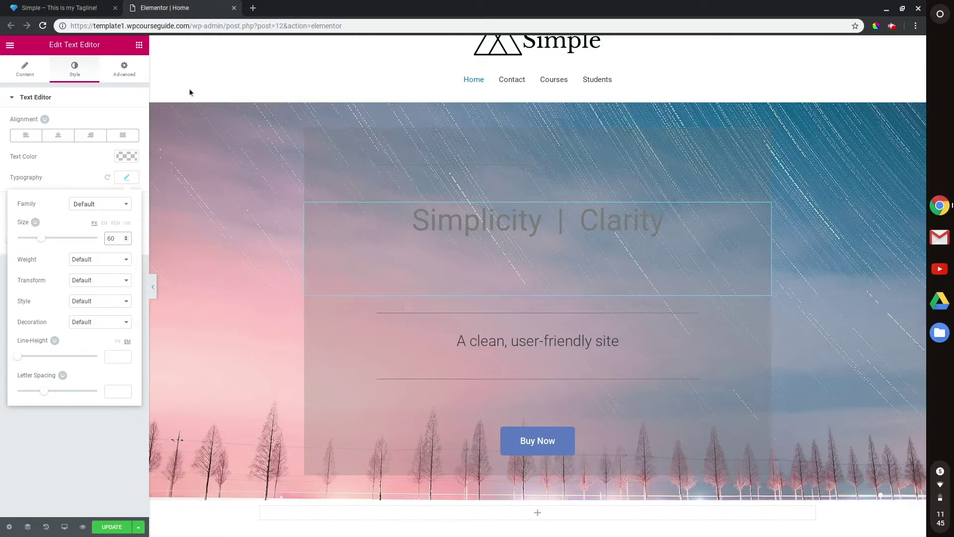
{"action": "scroll", "coordinate": [445, 279], "scroll_direction": "down", "scroll_amount": 3}
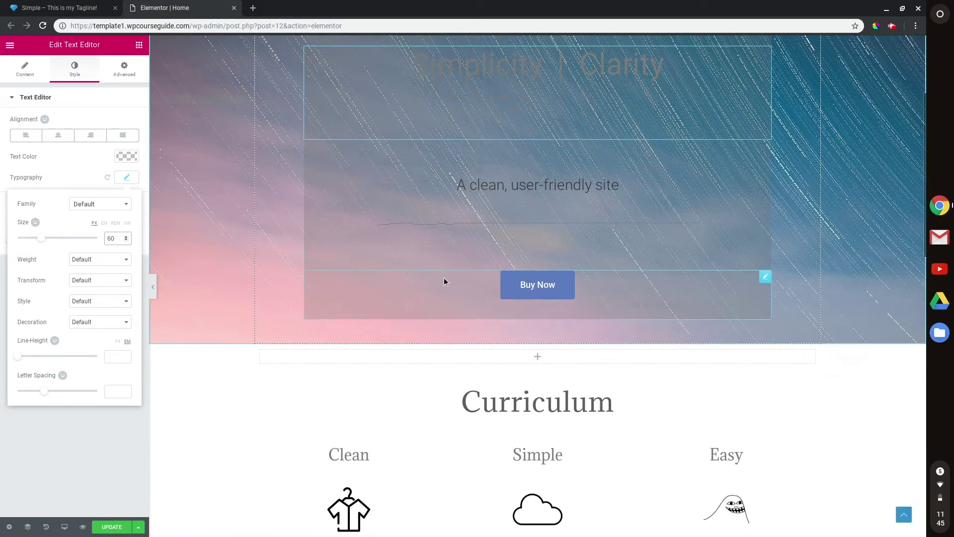
{"action": "scroll", "coordinate": [445, 279], "scroll_direction": "up", "scroll_amount": 3}
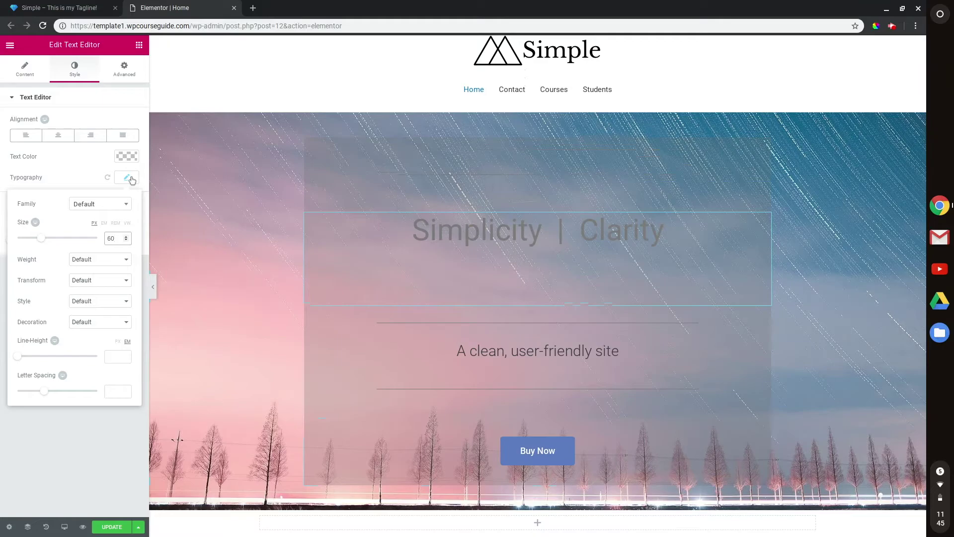
Step: Review the heading's margin and padding on the Advanced tab, then go to the live site tab
{"action": "left_click", "coordinate": [131, 178]}
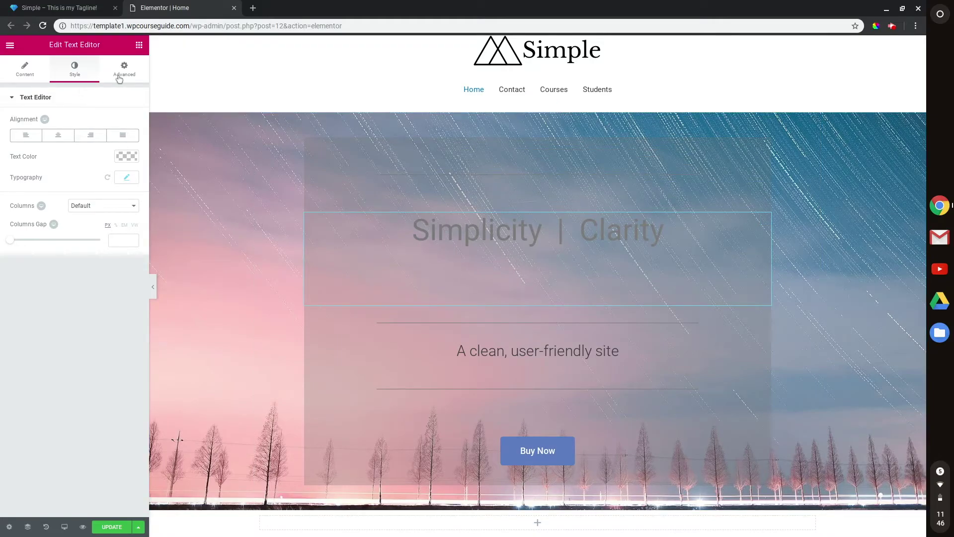
{"action": "left_click", "coordinate": [119, 74]}
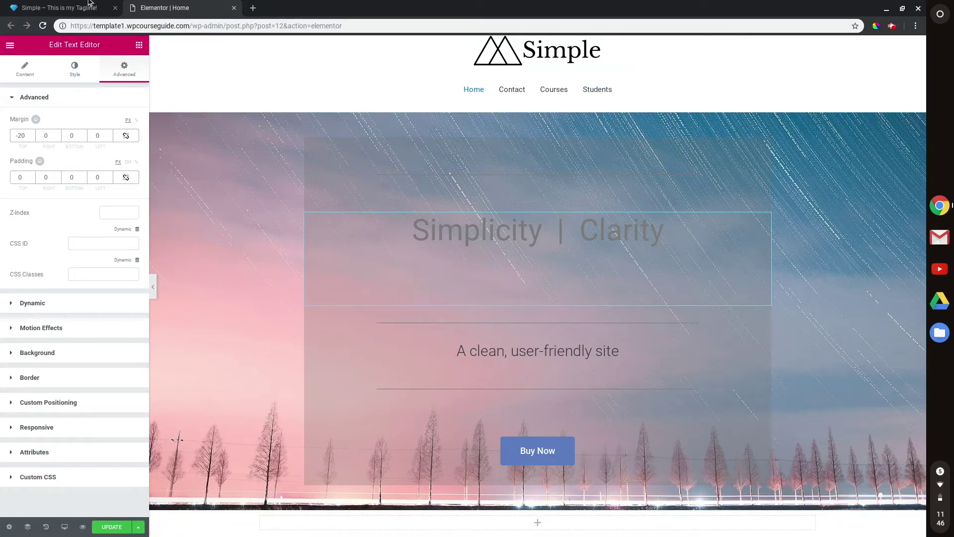
{"action": "left_click", "coordinate": [62, 3]}
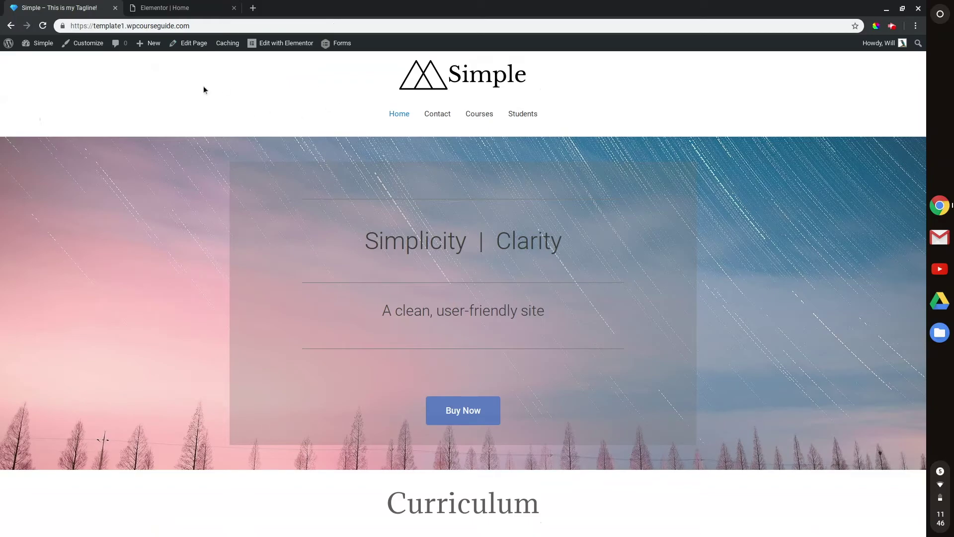
Step: Reload the live homepage and shrink the browser window to phone width
{"action": "left_click", "coordinate": [44, 27]}
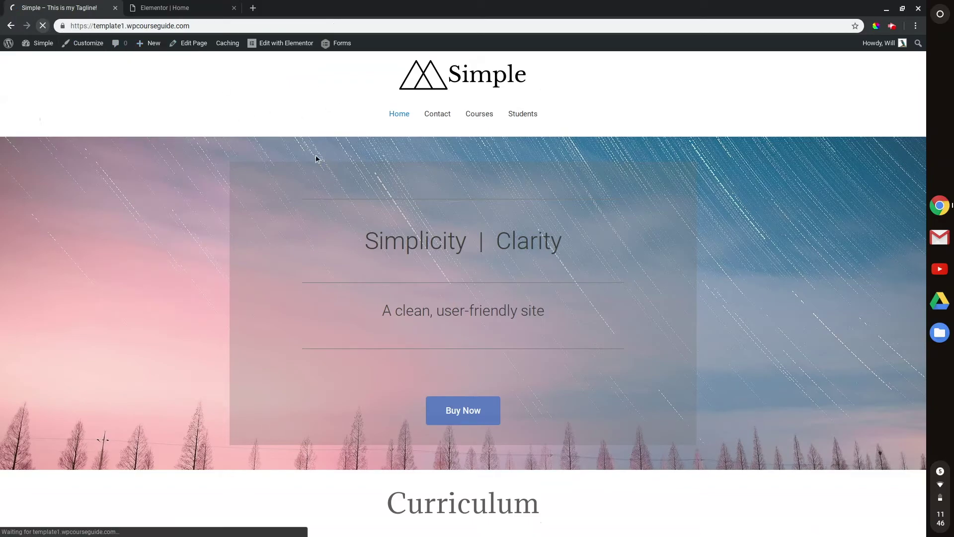
{"action": "left_click", "coordinate": [903, 7]}
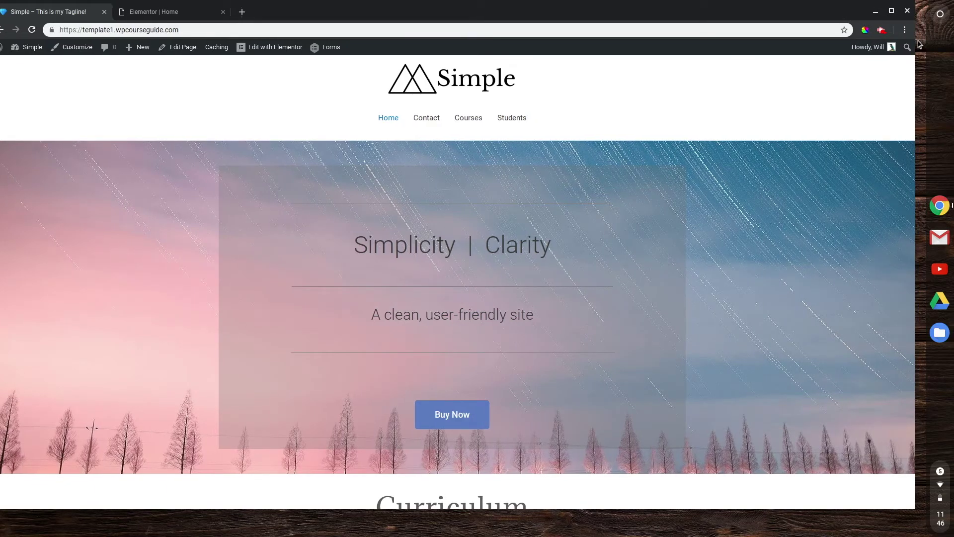
{"action": "left_click_drag", "start_coordinate": [915, 76], "coordinate": [541, 77]}
{"action": "left_click_drag", "start_coordinate": [542, 121], "coordinate": [178, 122]}
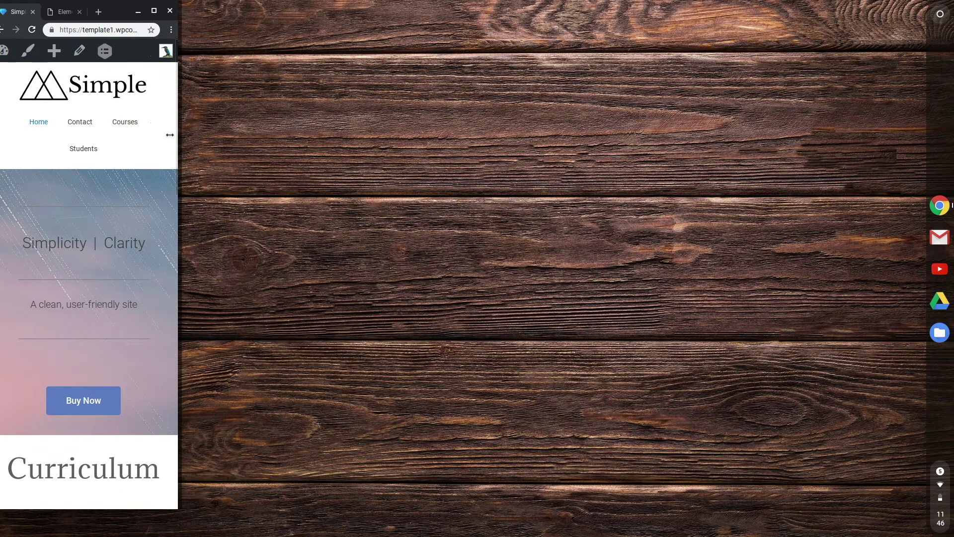
Step: Scroll the narrow-window homepage preview, then widen the window back to full desktop width
{"action": "scroll", "coordinate": [126, 173], "scroll_direction": "down", "scroll_amount": 3}
{"action": "scroll", "coordinate": [127, 172], "scroll_direction": "down", "scroll_amount": 2}
{"action": "scroll", "coordinate": [127, 172], "scroll_direction": "up", "scroll_amount": 1}
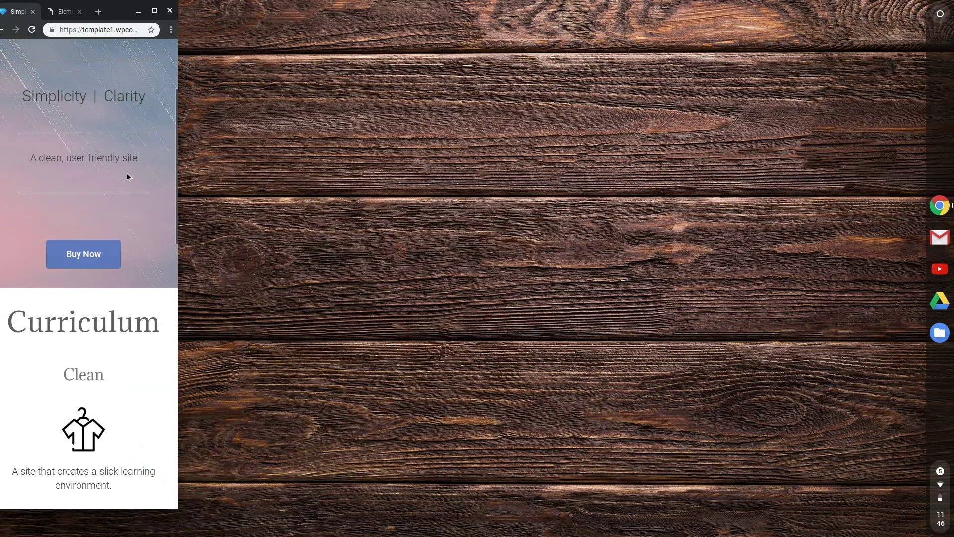
{"action": "left_click_drag", "start_coordinate": [113, 8], "coordinate": [122, 8]}
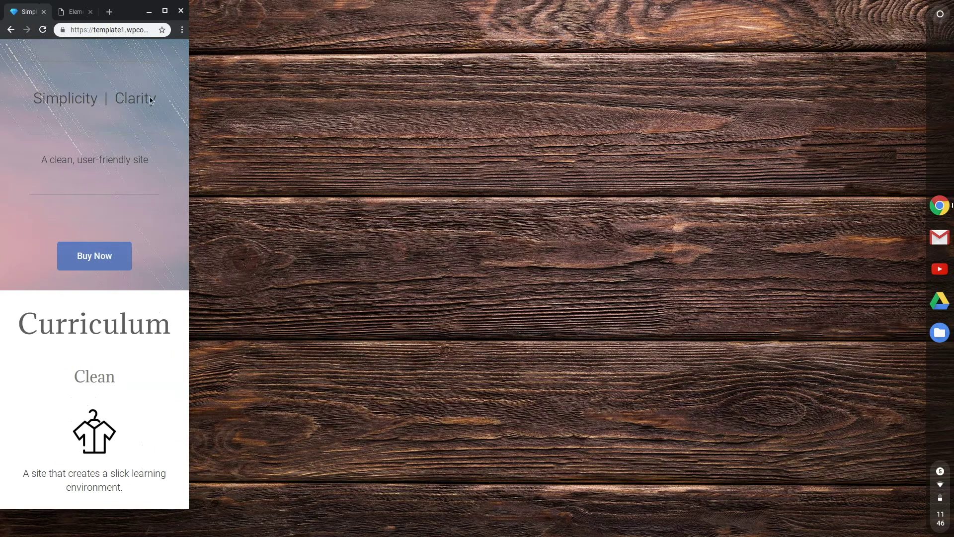
{"action": "scroll", "coordinate": [140, 195], "scroll_direction": "down", "scroll_amount": 8}
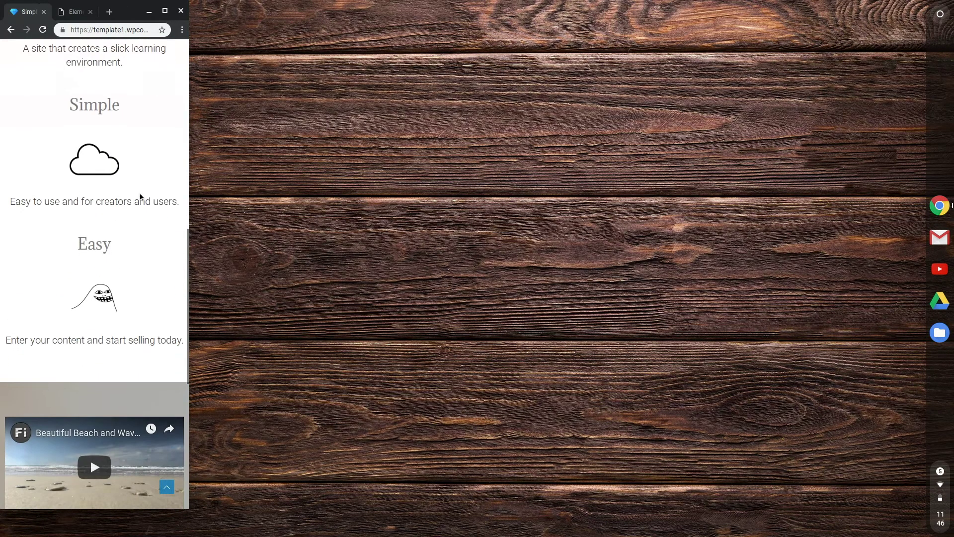
{"action": "left_click_drag", "start_coordinate": [189, 198], "coordinate": [926, 157]}
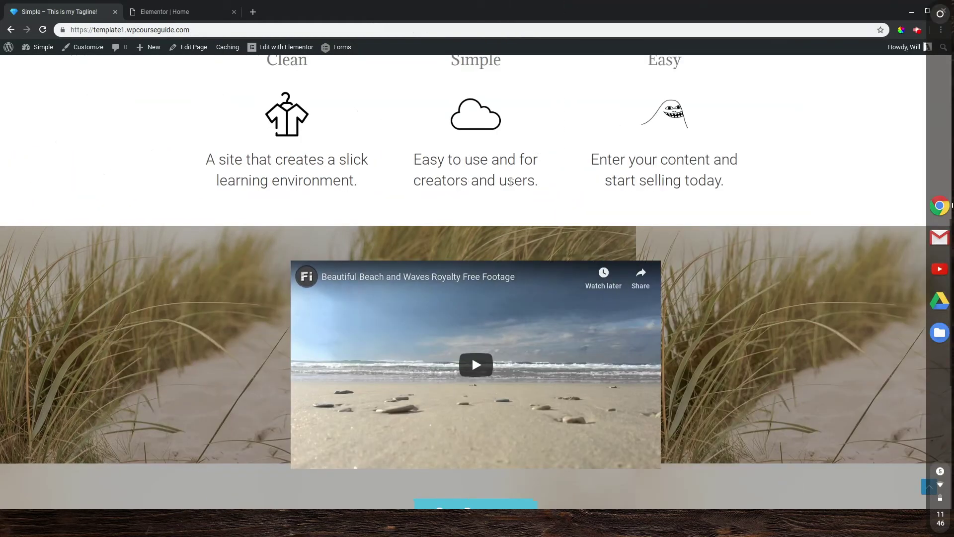